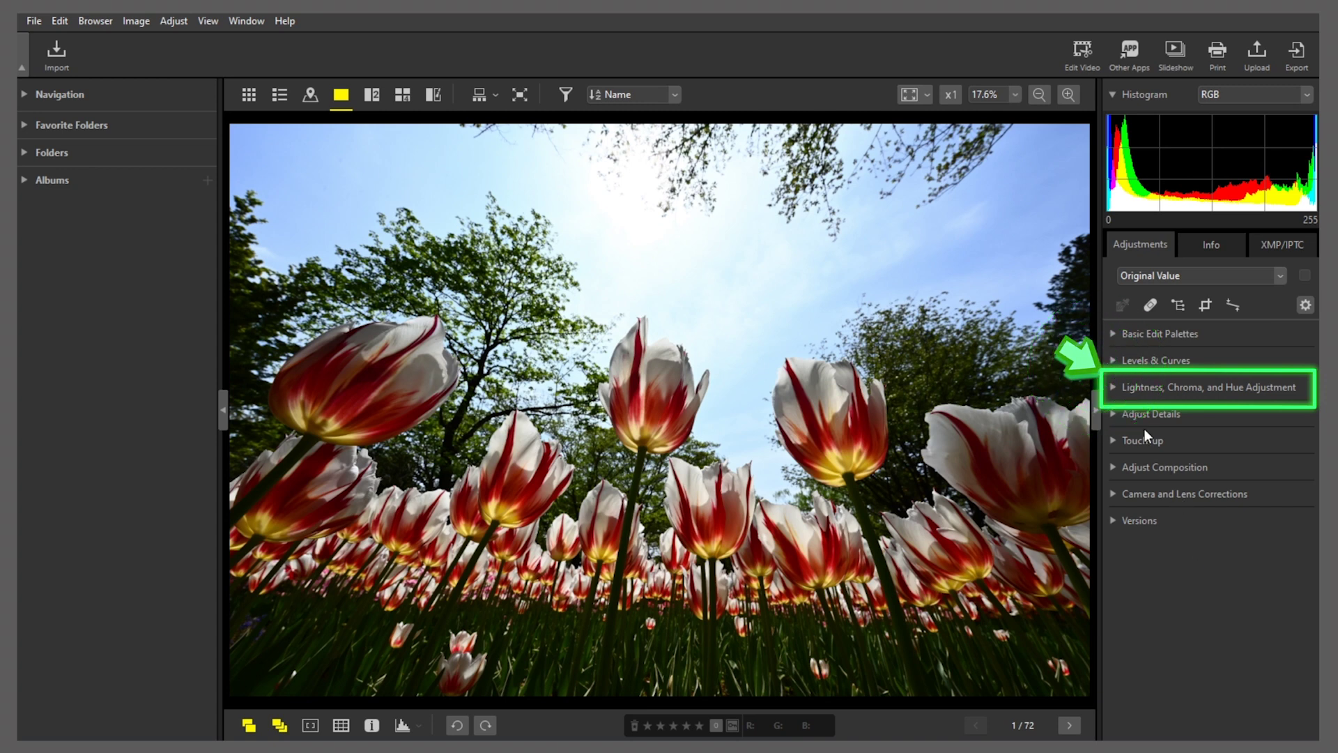
Step: Expand the LCH adjustment and switch its channel to Master Lightness
{"action": "left_click", "coordinate": [1108, 391]}
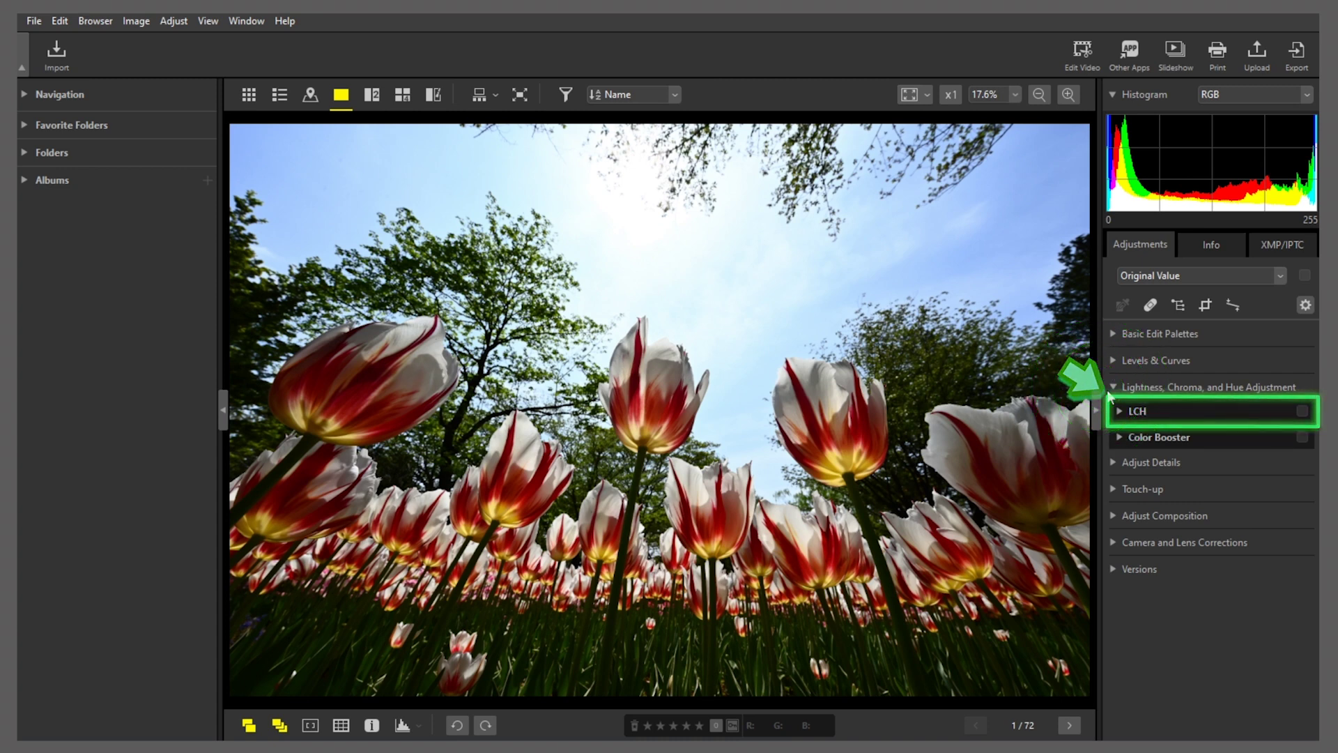
{"action": "left_click", "coordinate": [1119, 411]}
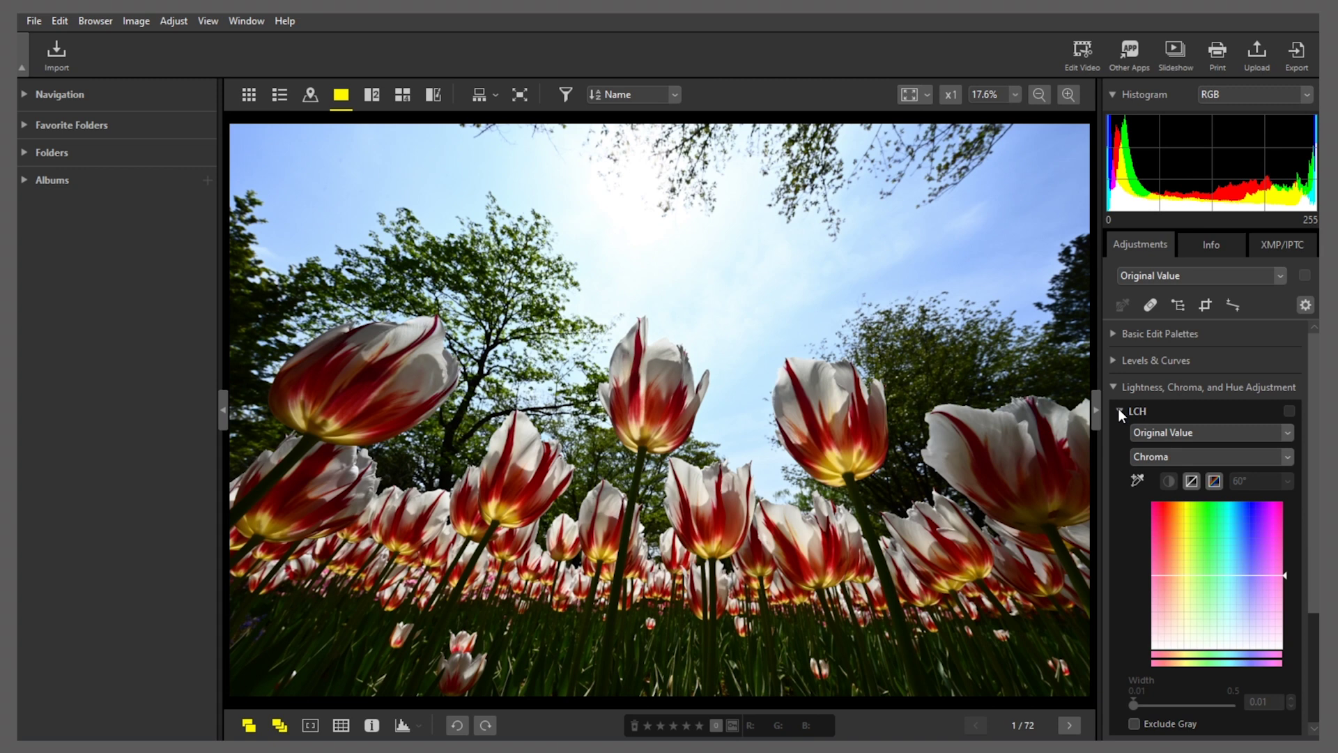
{"action": "scroll", "coordinate": [1315, 476], "scroll_direction": "down", "scroll_amount": 2}
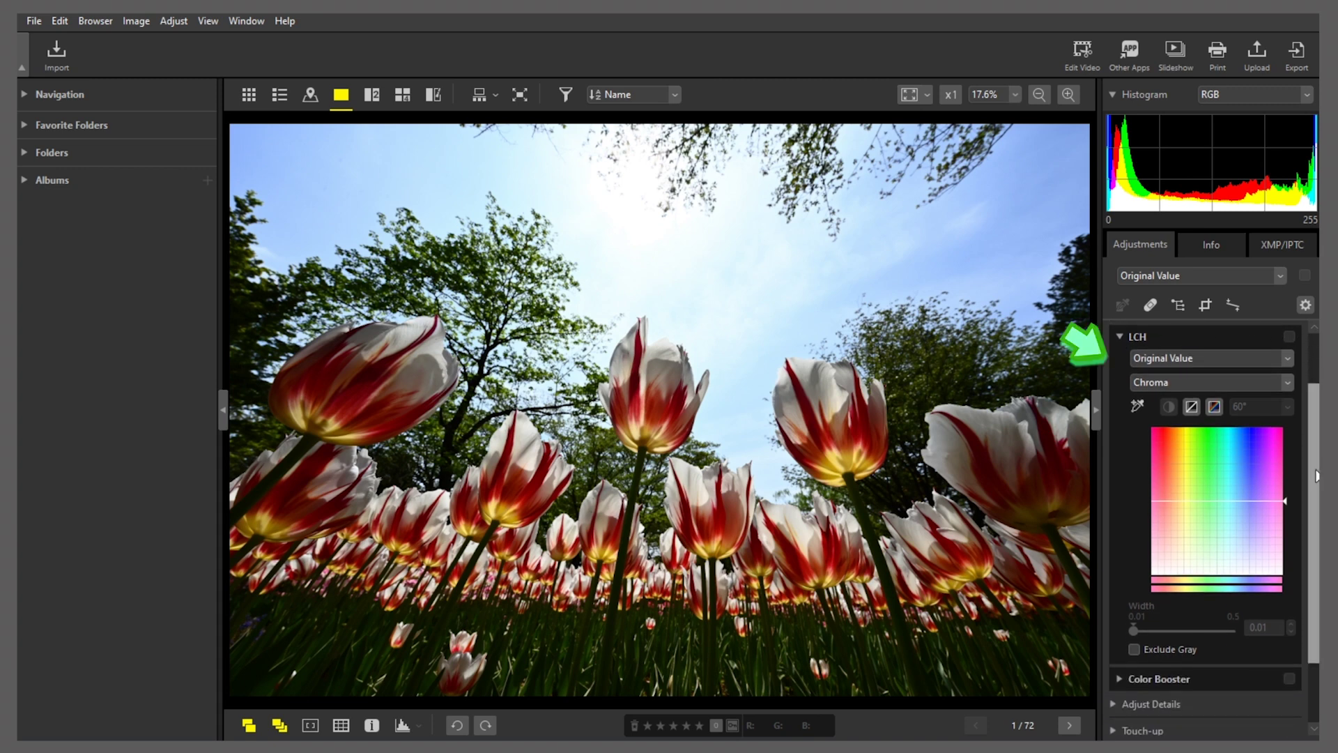
{"action": "left_click", "coordinate": [1284, 384]}
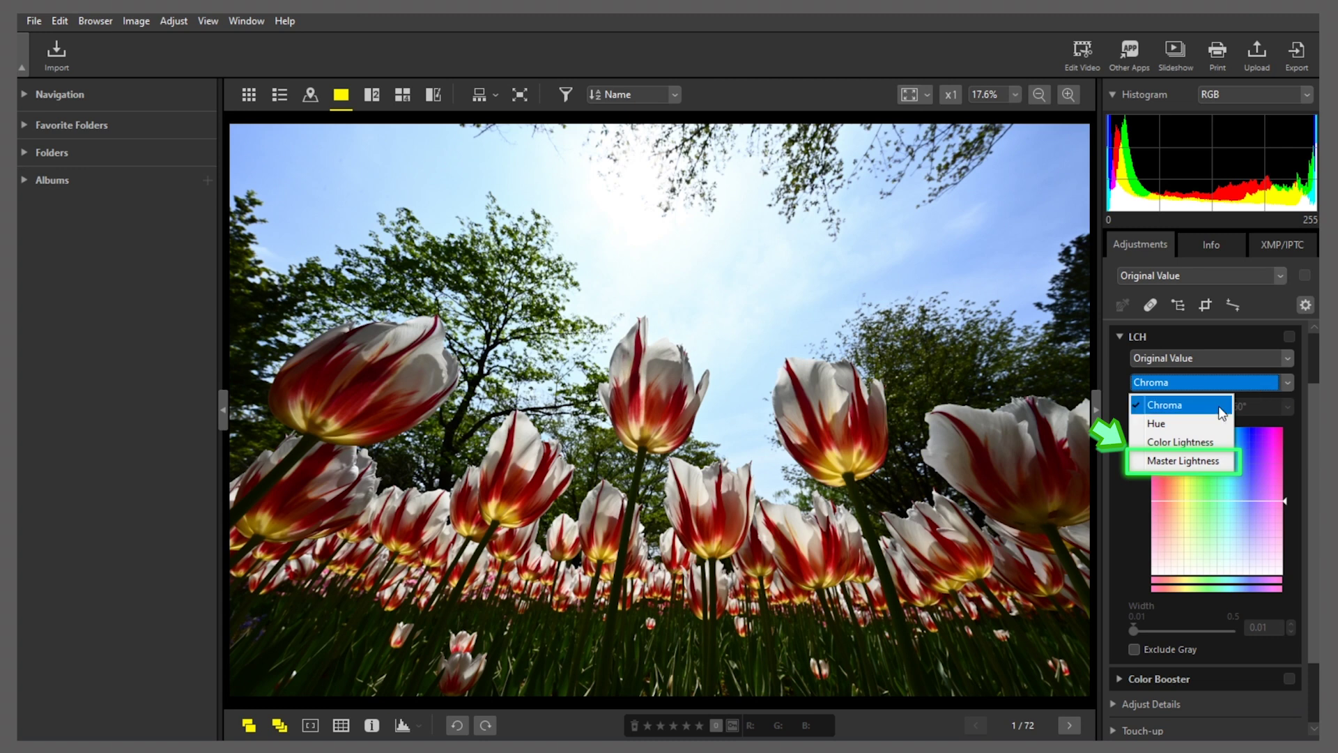
{"action": "left_click", "coordinate": [1213, 461]}
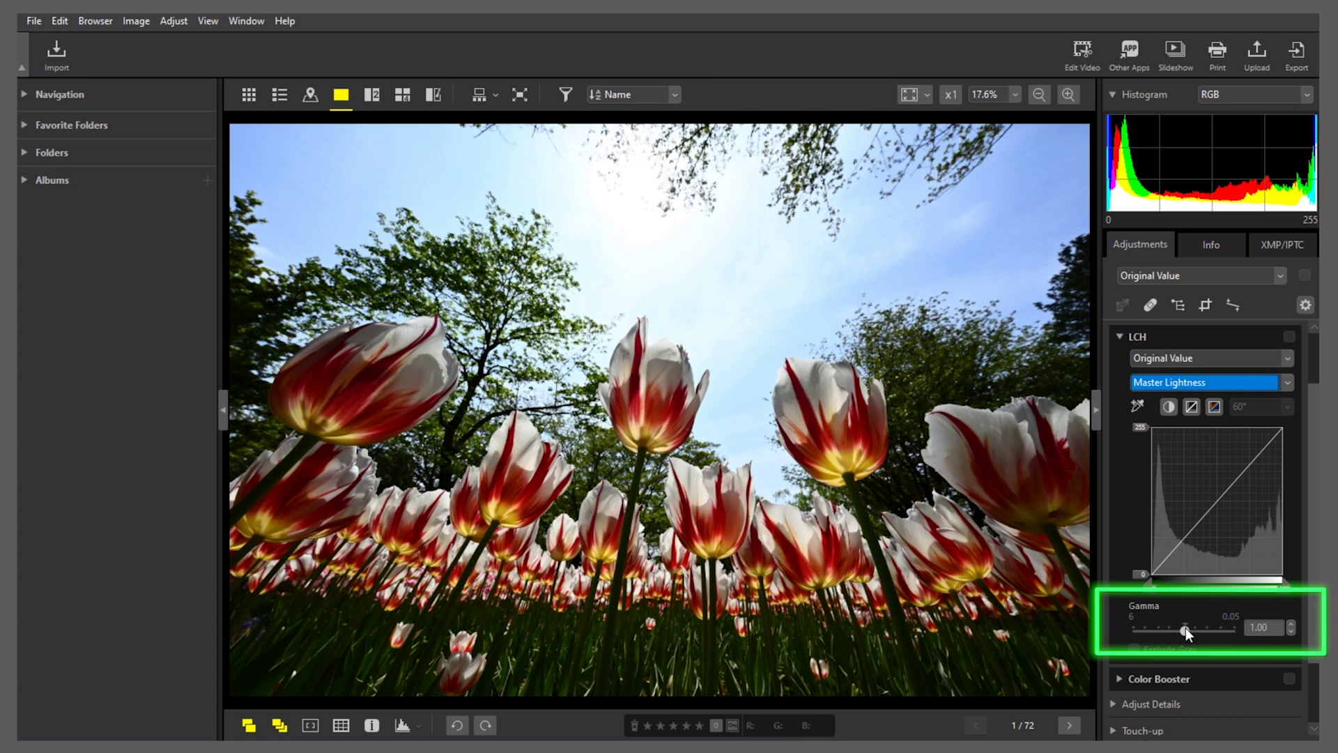
Step: Raise the Master Lightness gamma from 1.00 to 1.39
{"action": "left_click_drag", "start_coordinate": [1186, 631], "coordinate": [1173, 630]}
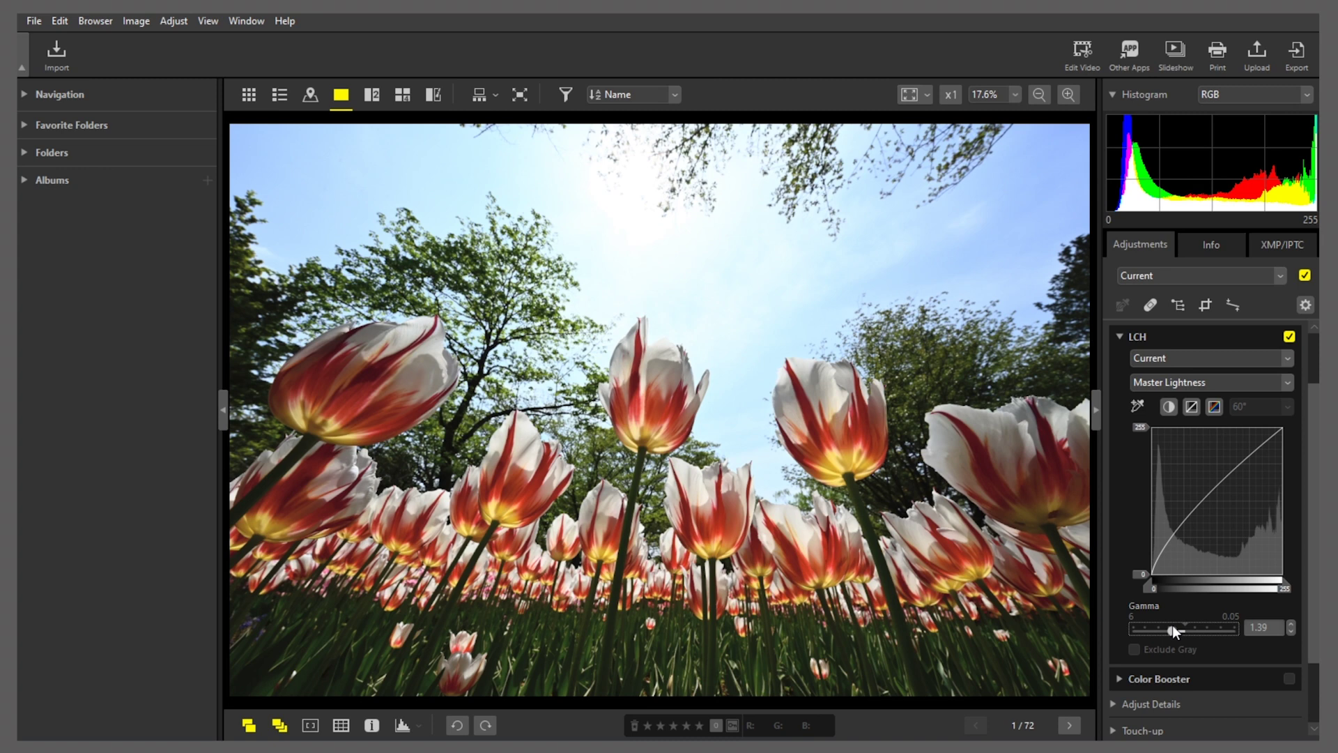
{"action": "left_click", "coordinate": [1287, 382]}
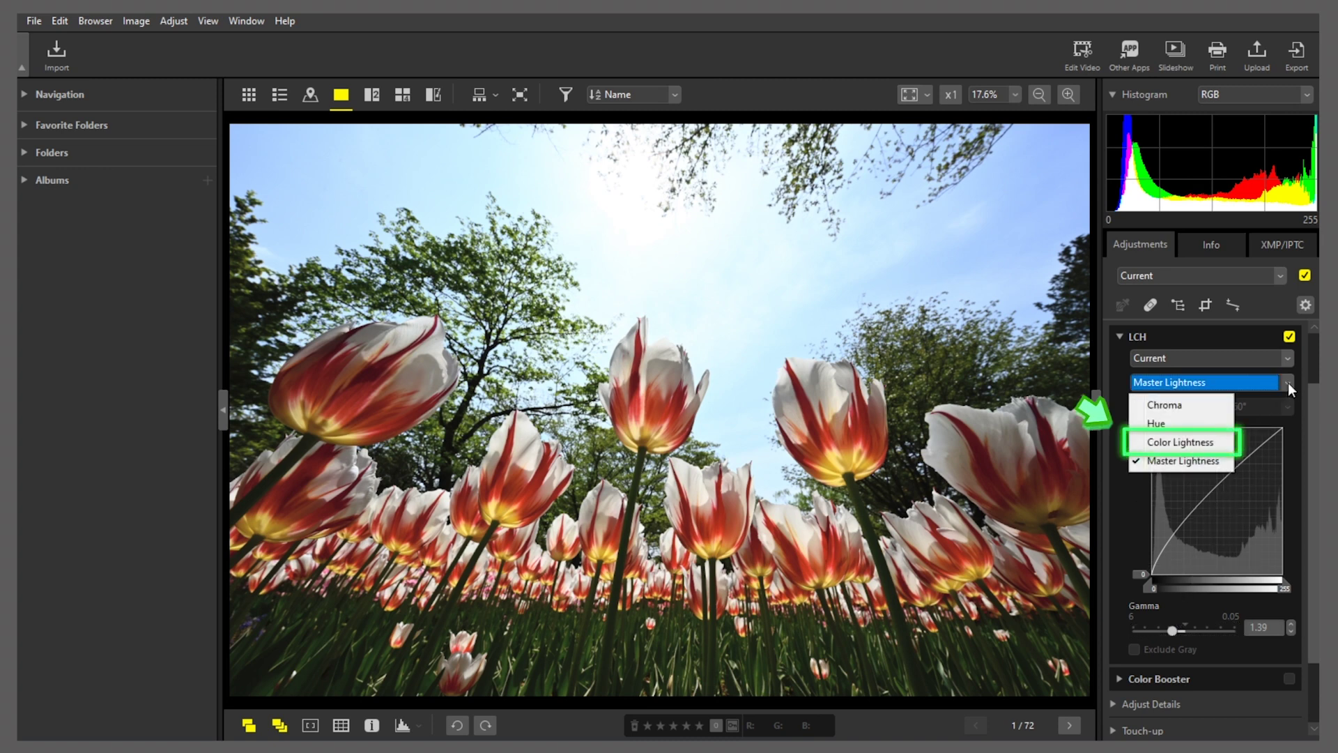
Step: On Color Lightness, sample the sky blue, pull it down to -28 and set Width 0.14
{"action": "left_click", "coordinate": [1198, 441]}
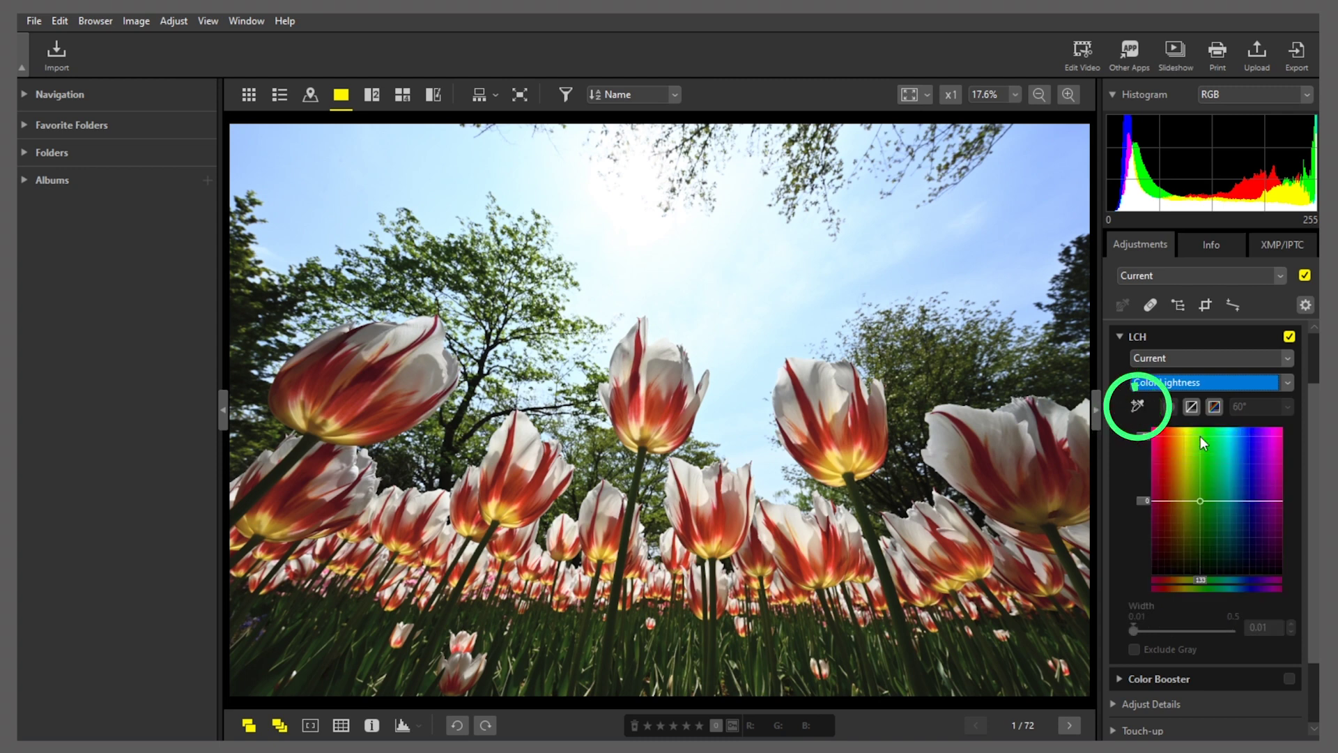
{"action": "left_click", "coordinate": [1137, 406]}
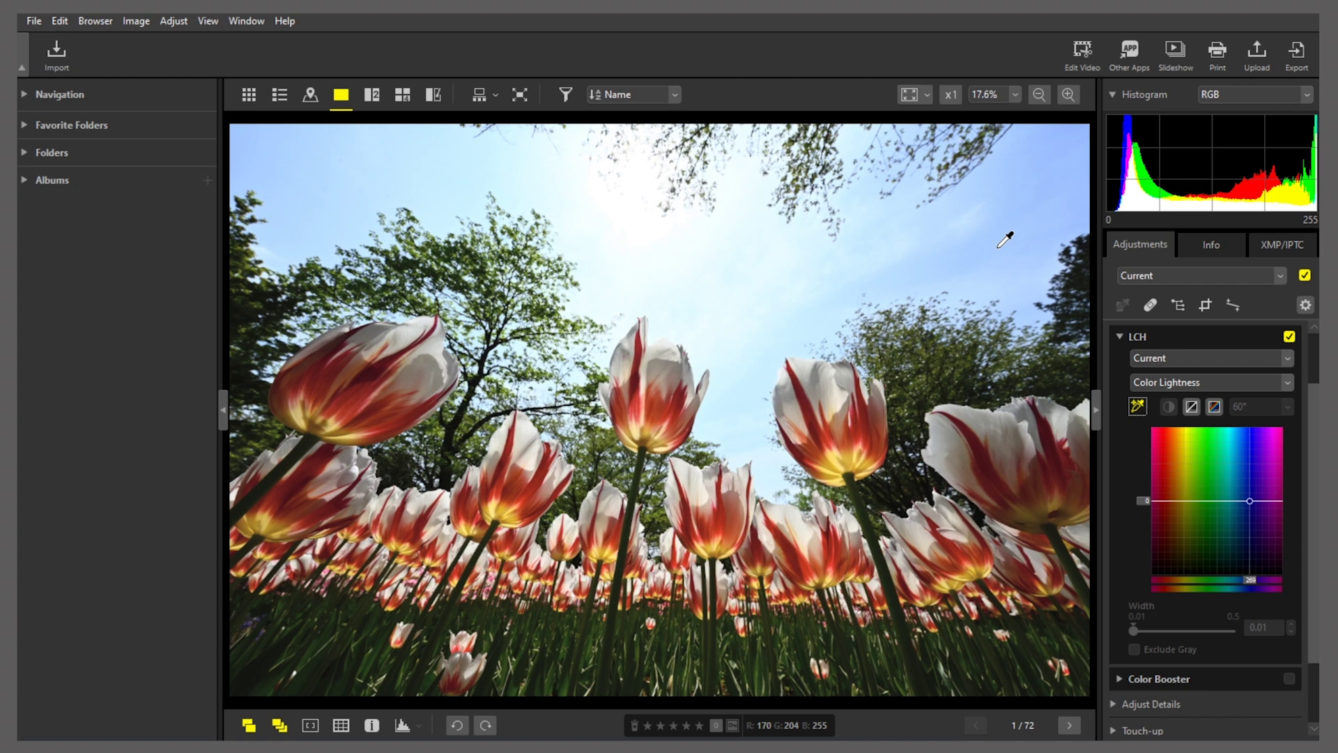
{"action": "left_click", "coordinate": [999, 247]}
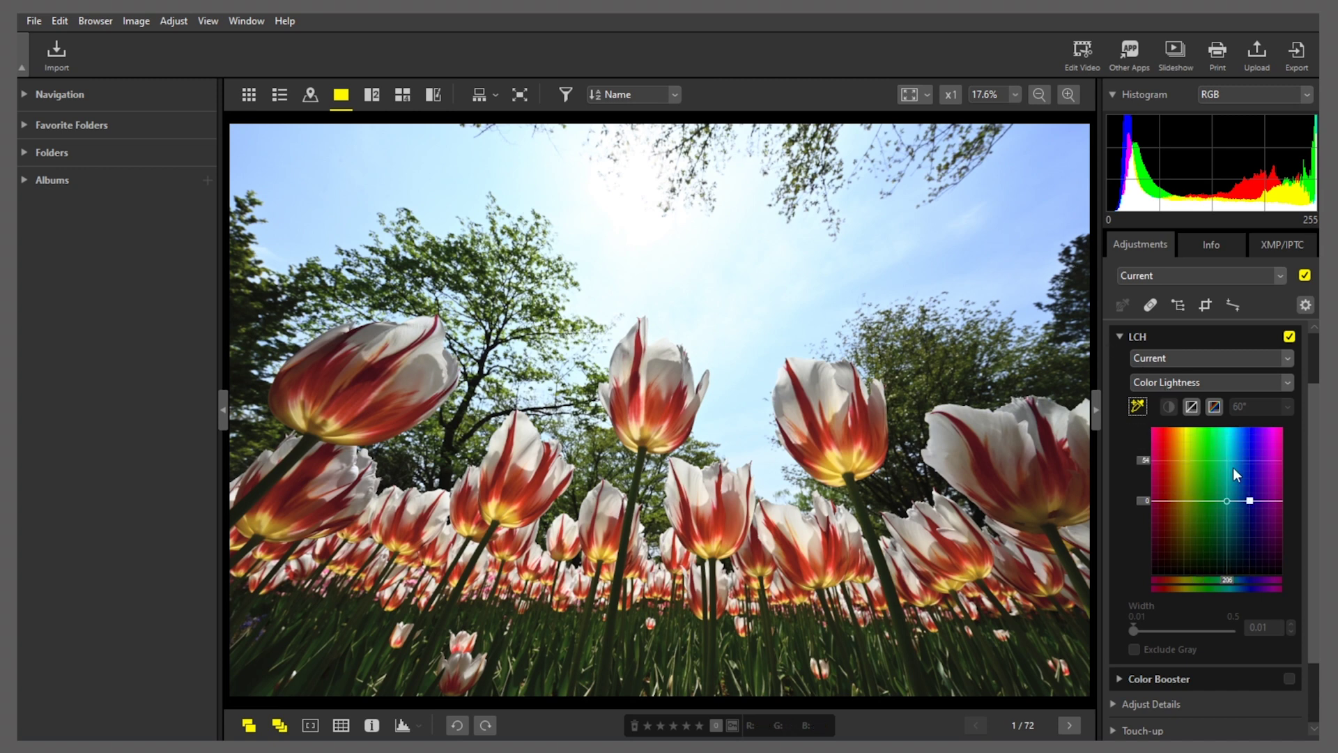
{"action": "left_click_drag", "start_coordinate": [1252, 503], "coordinate": [1250, 537]}
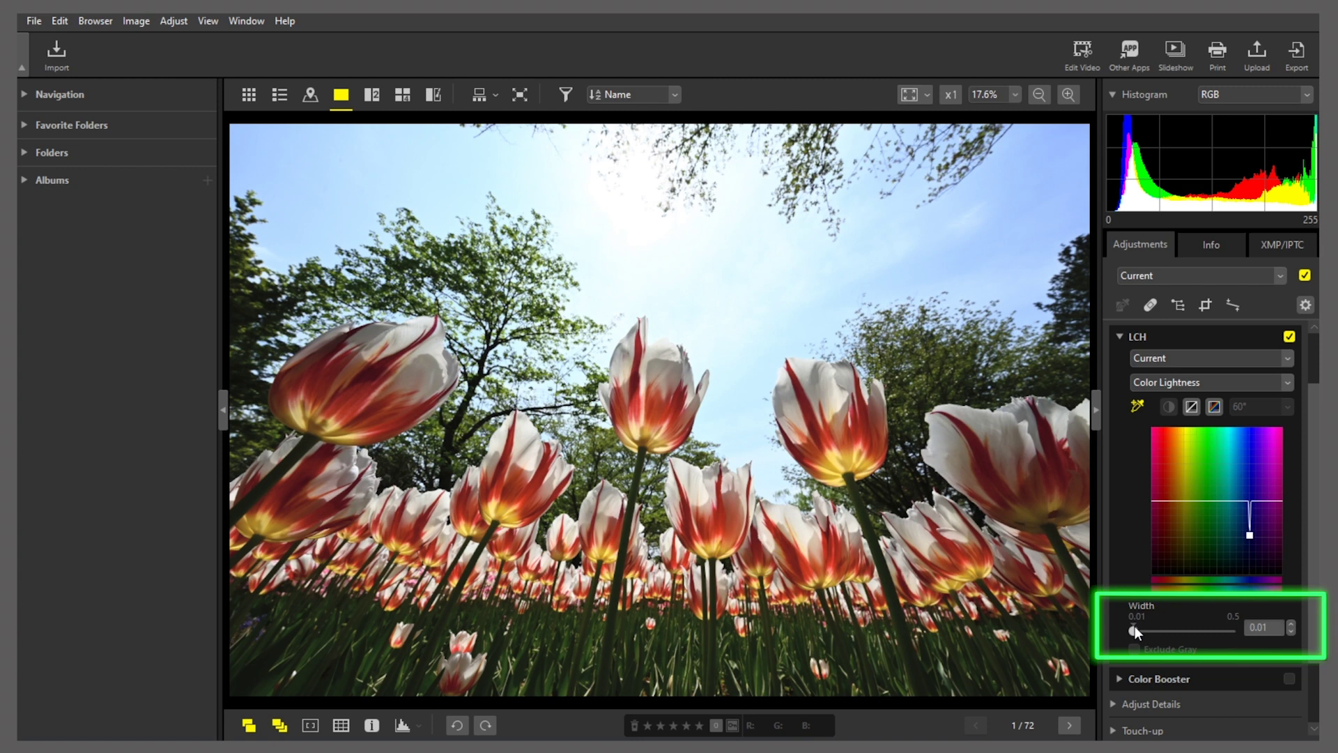
{"action": "left_click_drag", "start_coordinate": [1135, 626], "coordinate": [1160, 630]}
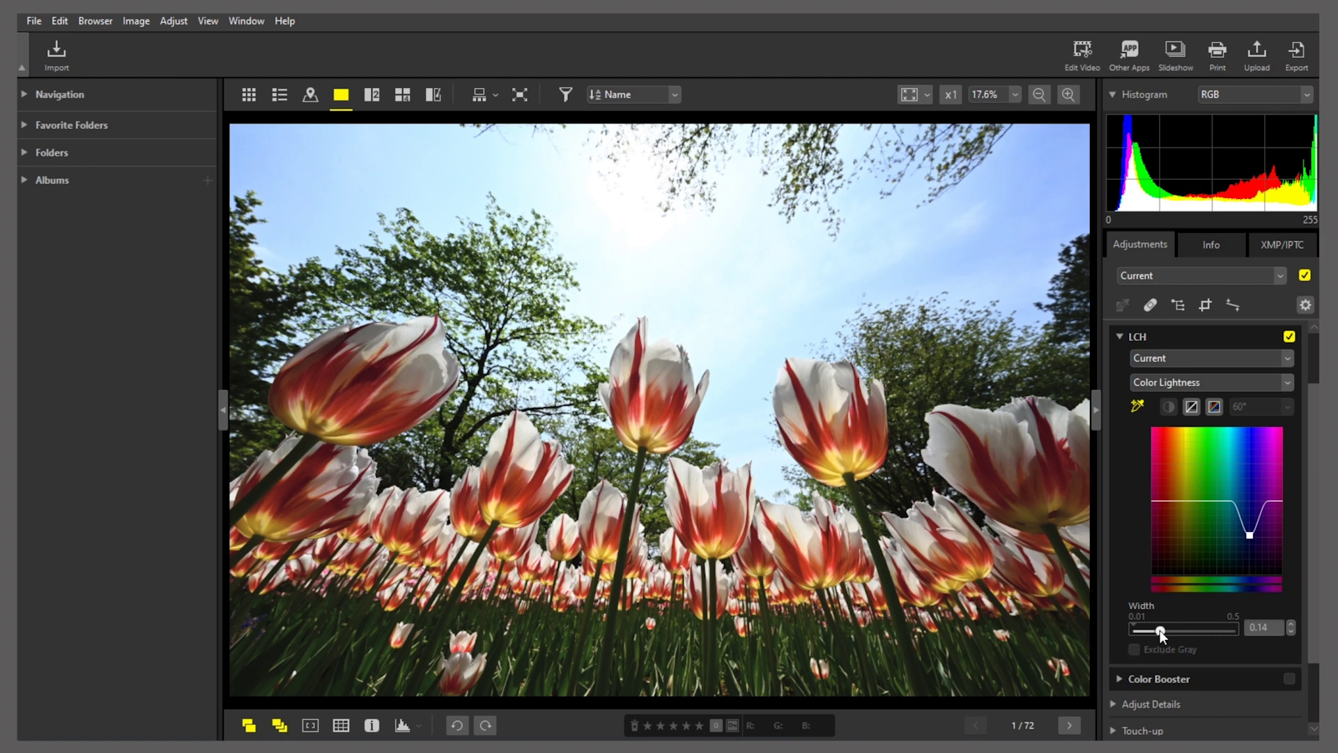
{"action": "left_click", "coordinate": [1286, 382]}
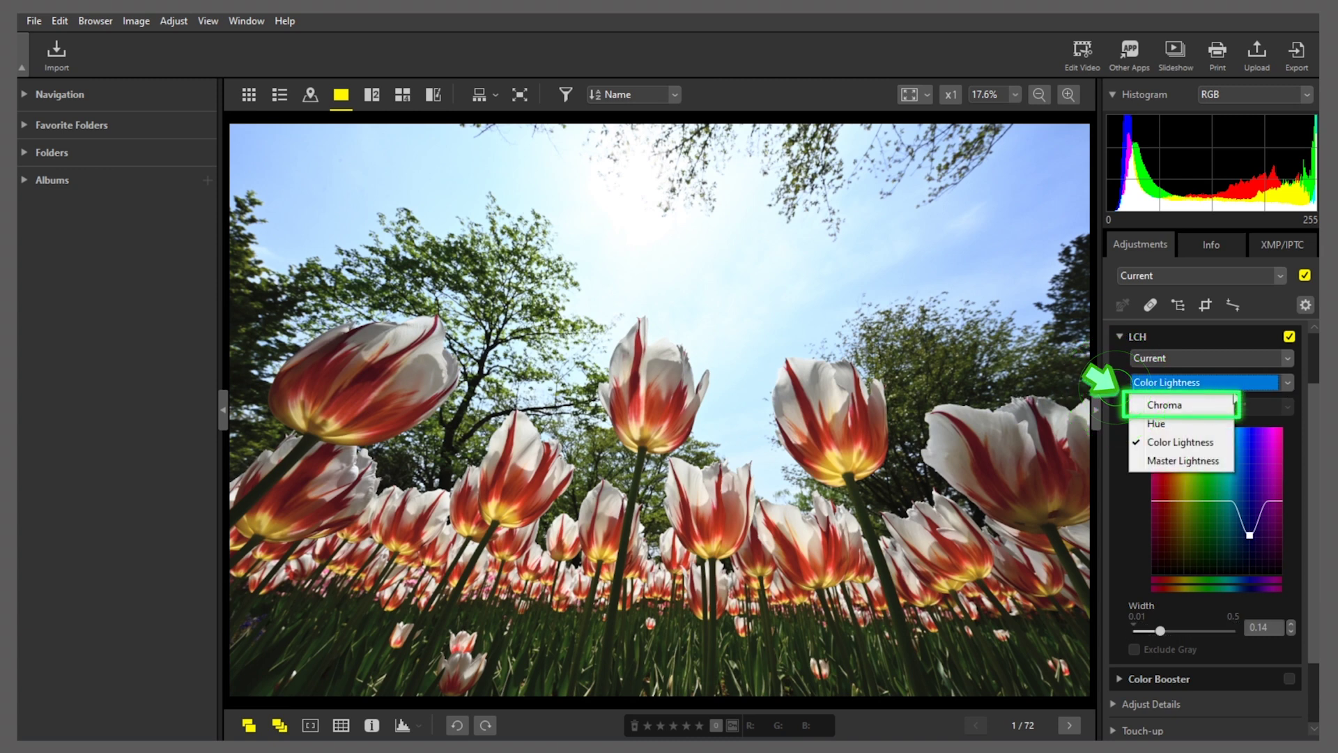
Step: On Chroma, sample the sky blue, lift the hue 269 point to 59 with Width 0.14
{"action": "left_click", "coordinate": [1213, 405]}
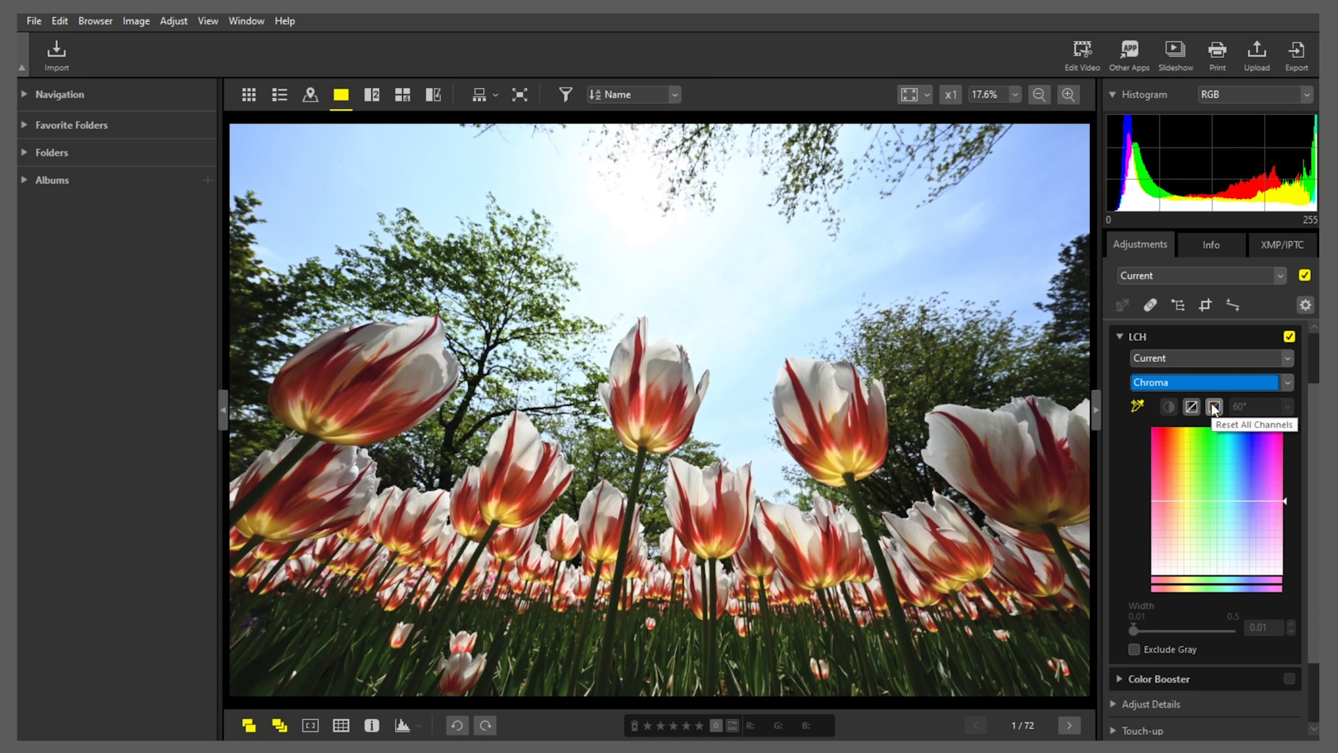
{"action": "left_click", "coordinate": [1023, 227]}
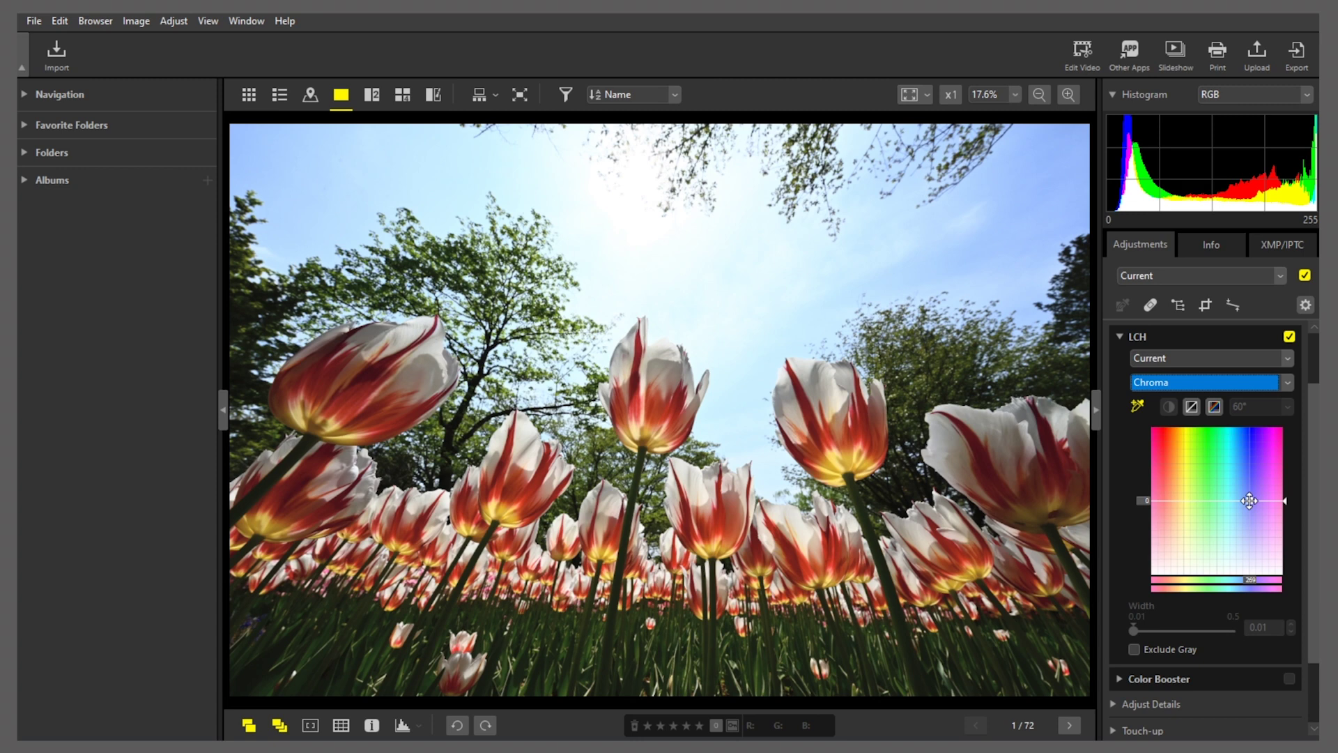
{"action": "left_click_drag", "start_coordinate": [1249, 500], "coordinate": [1250, 453]}
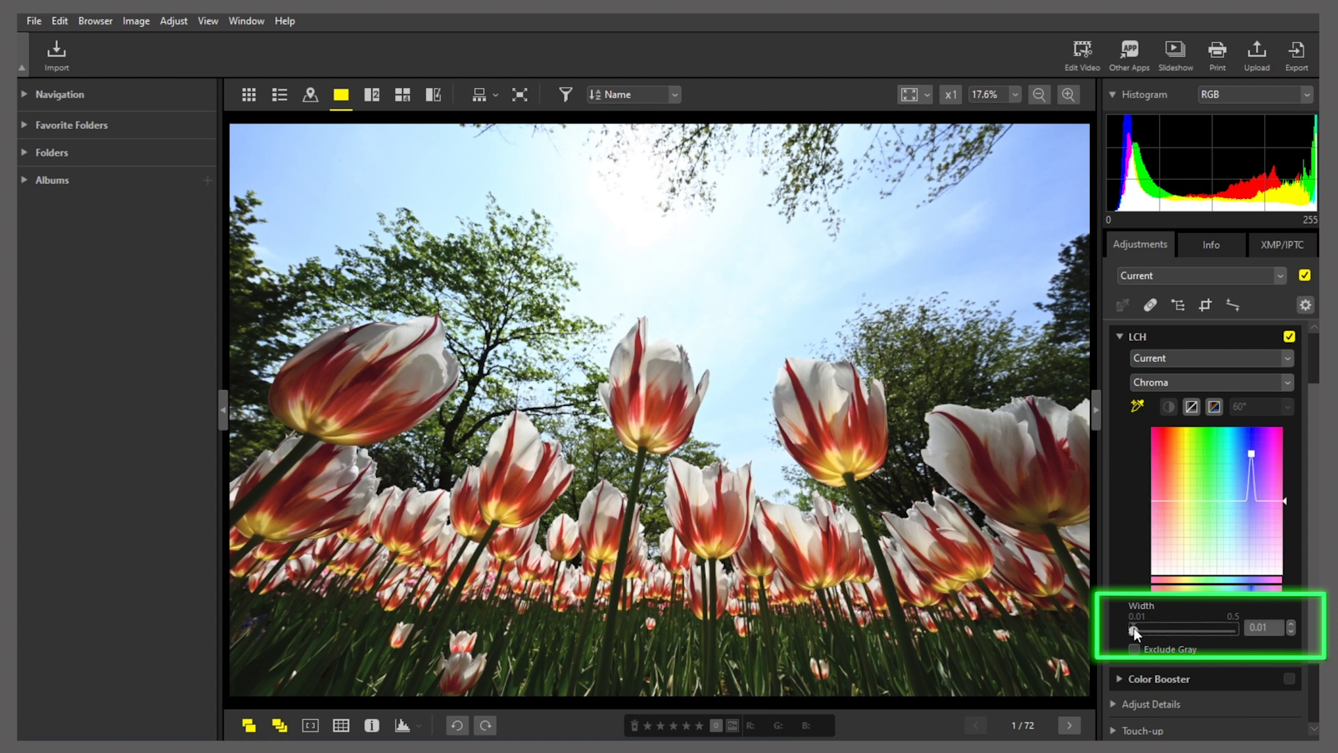
{"action": "left_click_drag", "start_coordinate": [1134, 631], "coordinate": [1161, 631]}
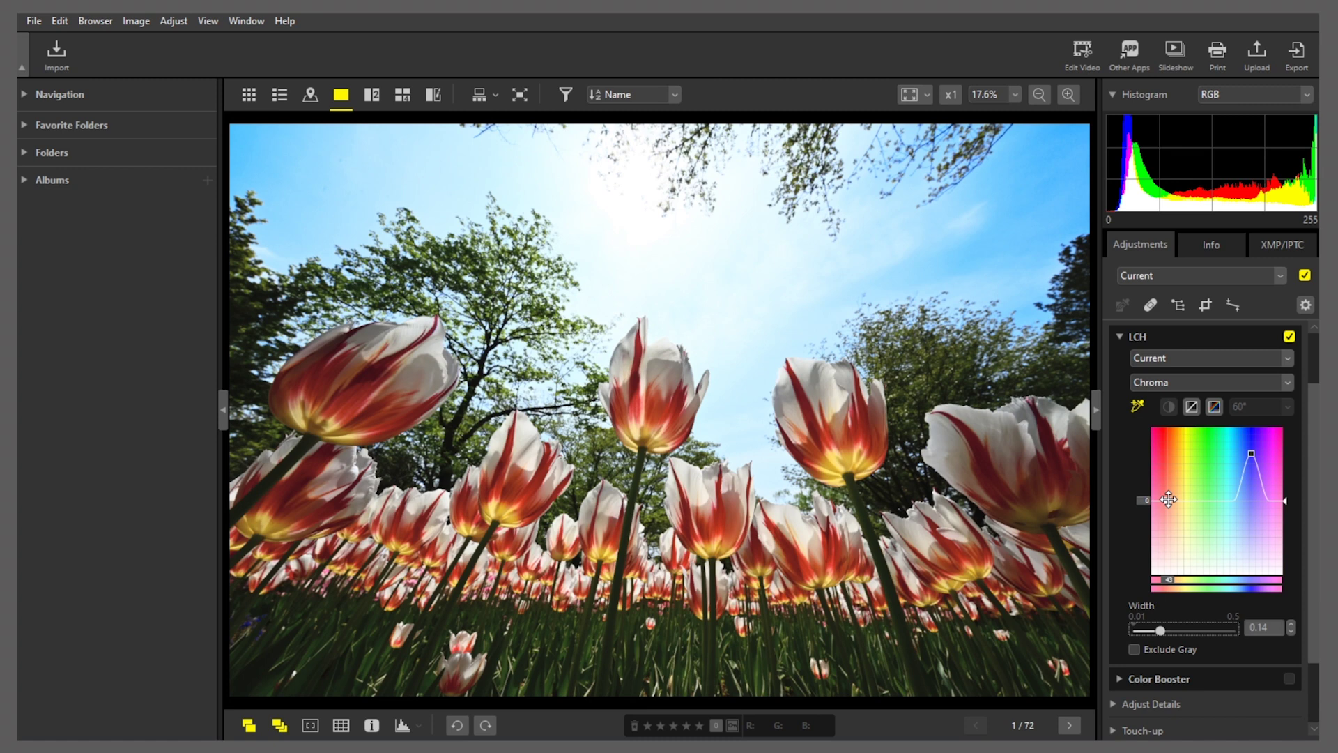
Step: Lift the red hue point on the Chroma curve and widen it to Width 0.14
{"action": "left_click_drag", "start_coordinate": [1168, 499], "coordinate": [1169, 443]}
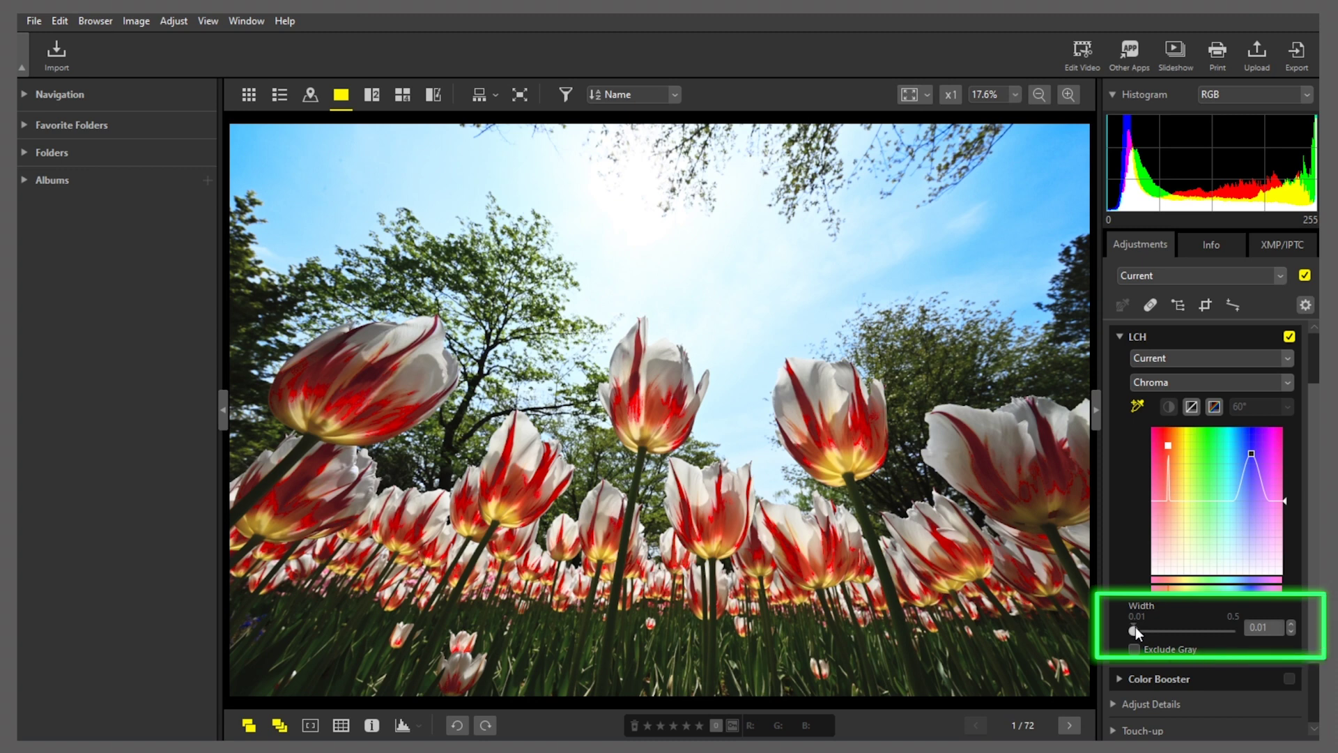
{"action": "left_click_drag", "start_coordinate": [1135, 626], "coordinate": [1158, 633]}
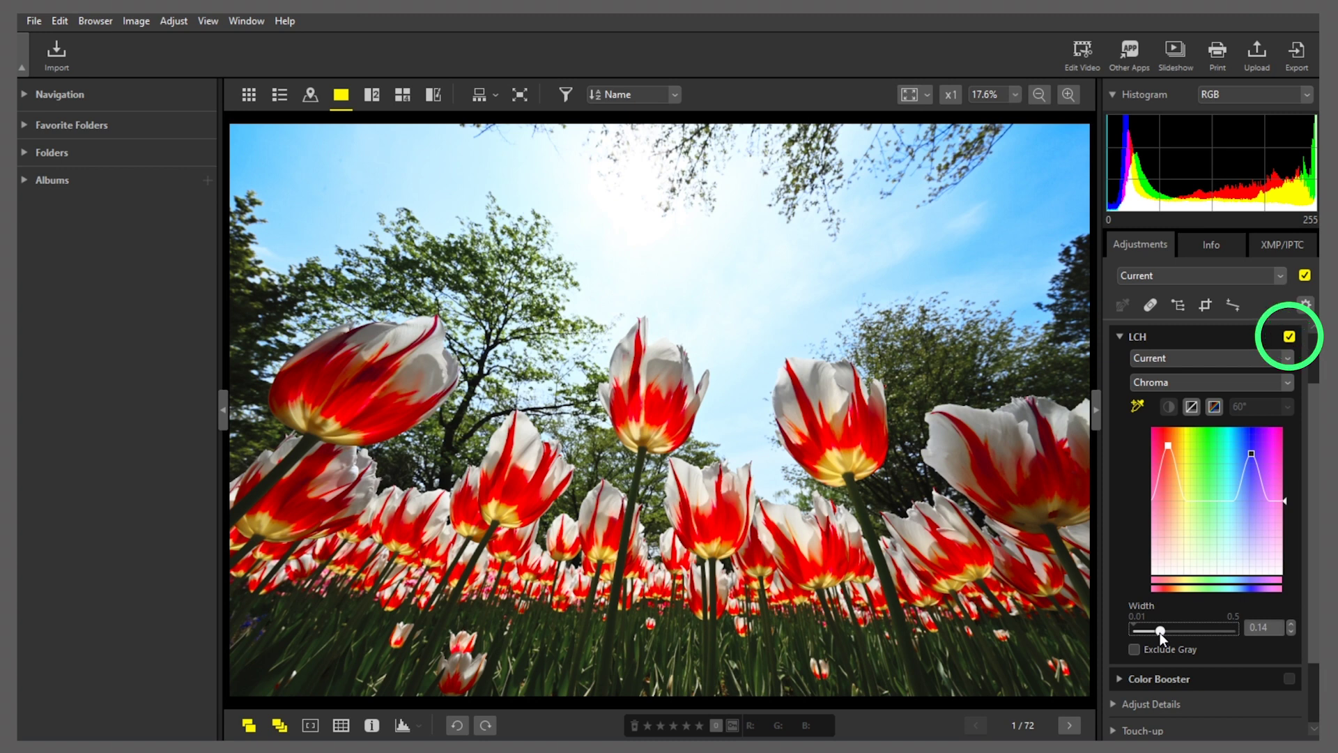
{"action": "left_click", "coordinate": [1288, 338]}
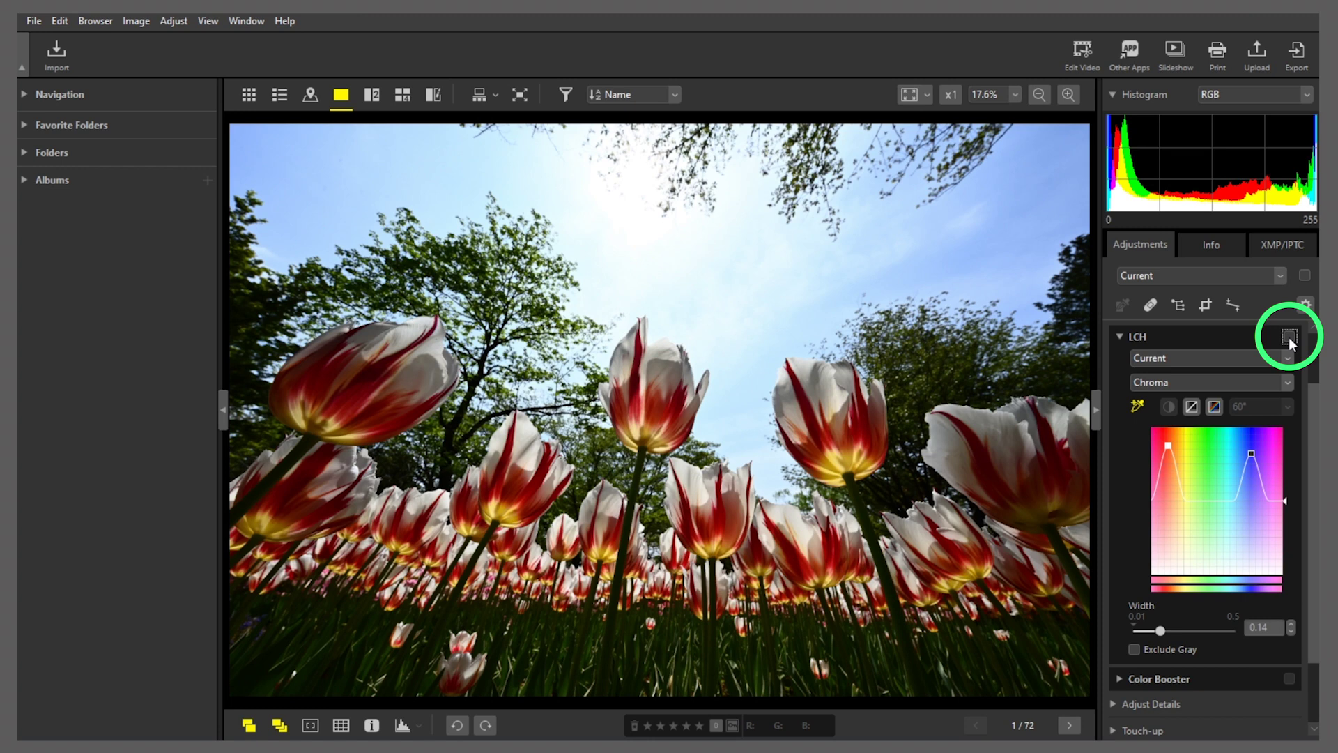
{"action": "left_click", "coordinate": [1288, 337]}
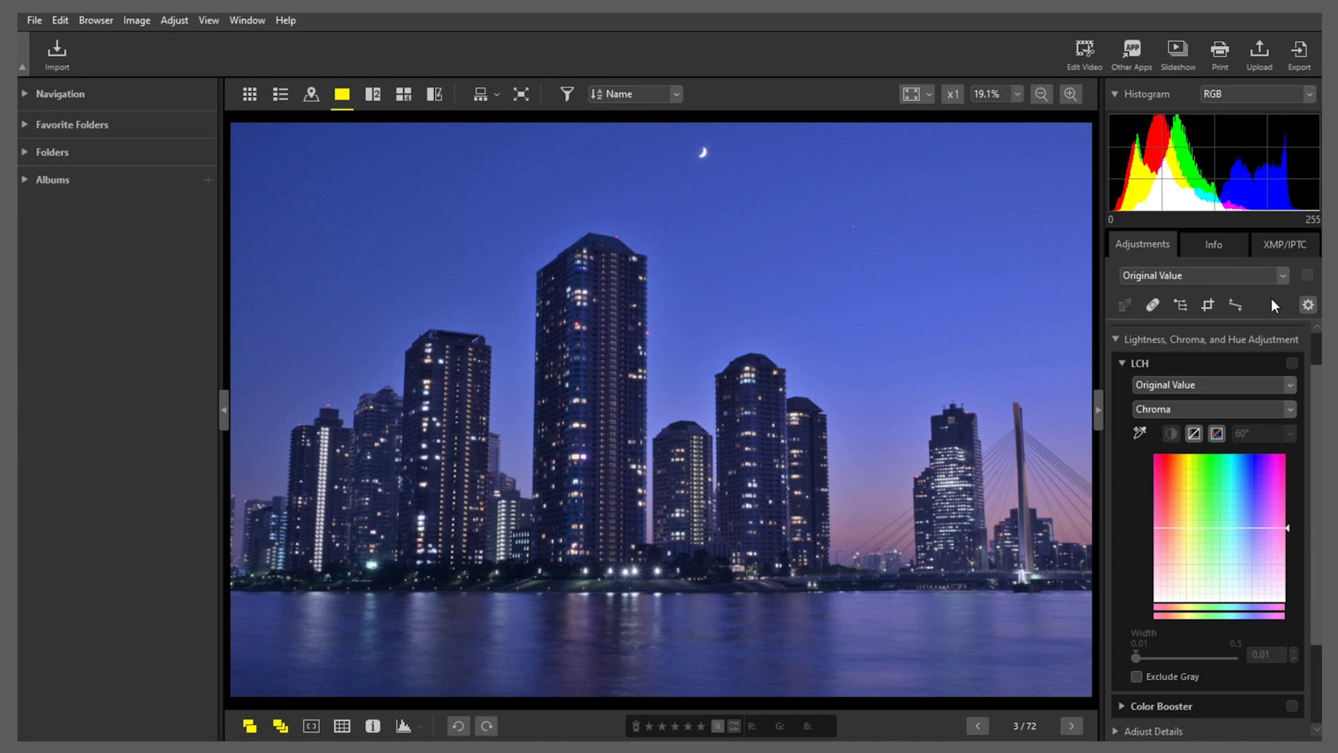
Step: Open the LCH channel list on the city twilight image (3/72)
{"action": "left_click", "coordinate": [1286, 407]}
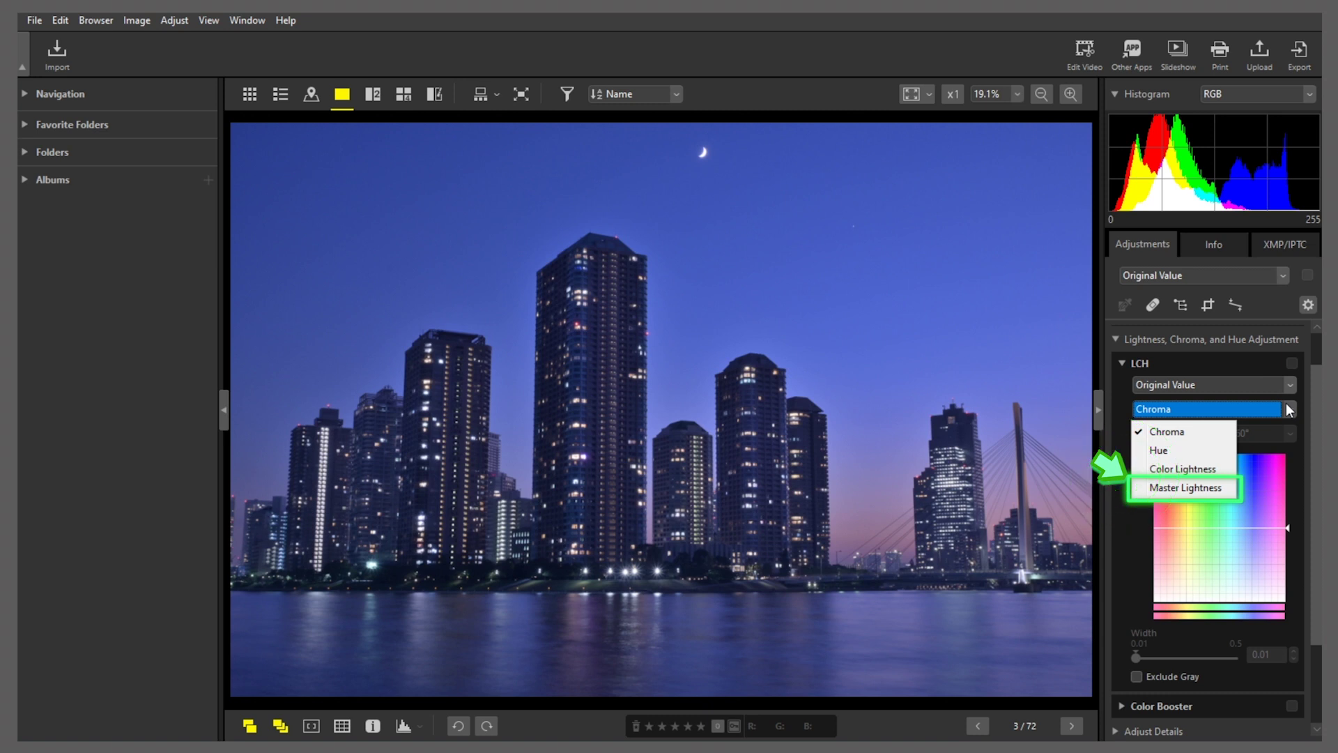
Step: On Master Lightness, build an S-curve: upper point 182→204, lower point 50→63
{"action": "left_click", "coordinate": [1198, 486]}
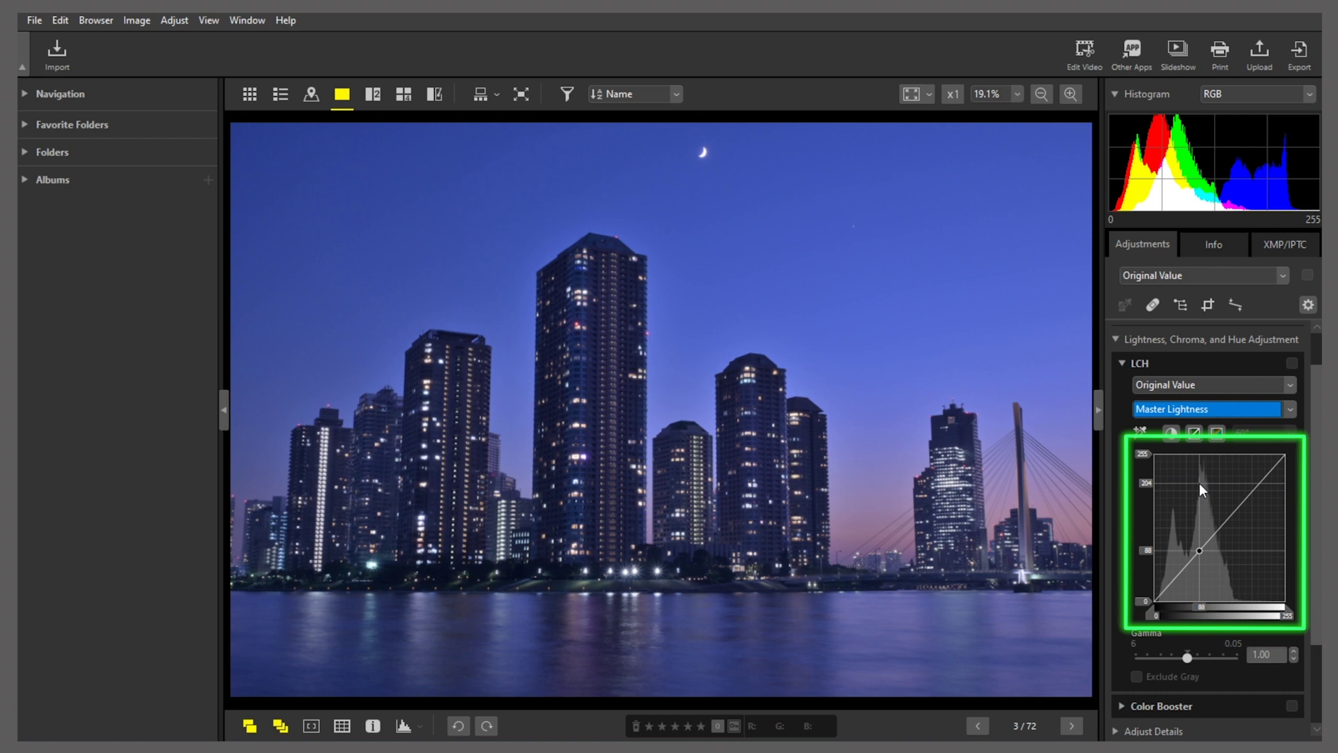
{"action": "left_click_drag", "start_coordinate": [1198, 482], "coordinate": [1248, 483]}
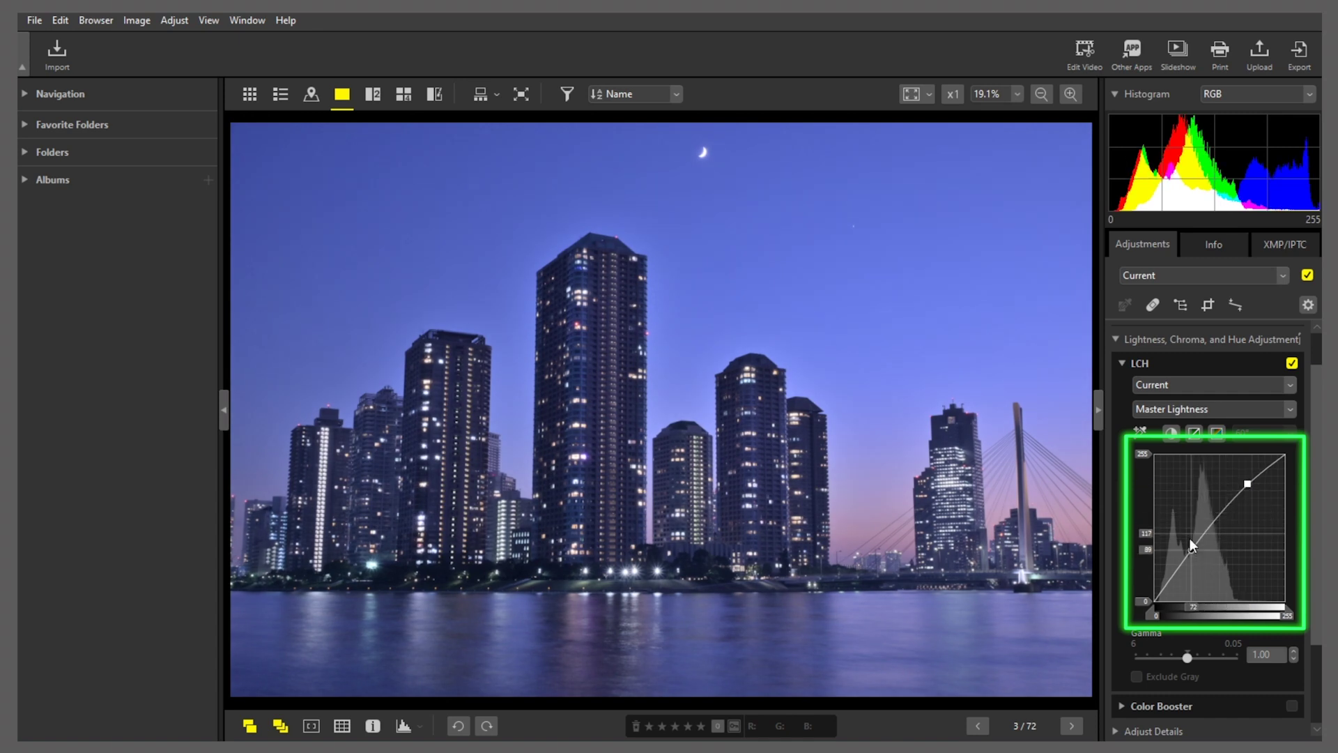
{"action": "left_click_drag", "start_coordinate": [1185, 554], "coordinate": [1187, 577]}
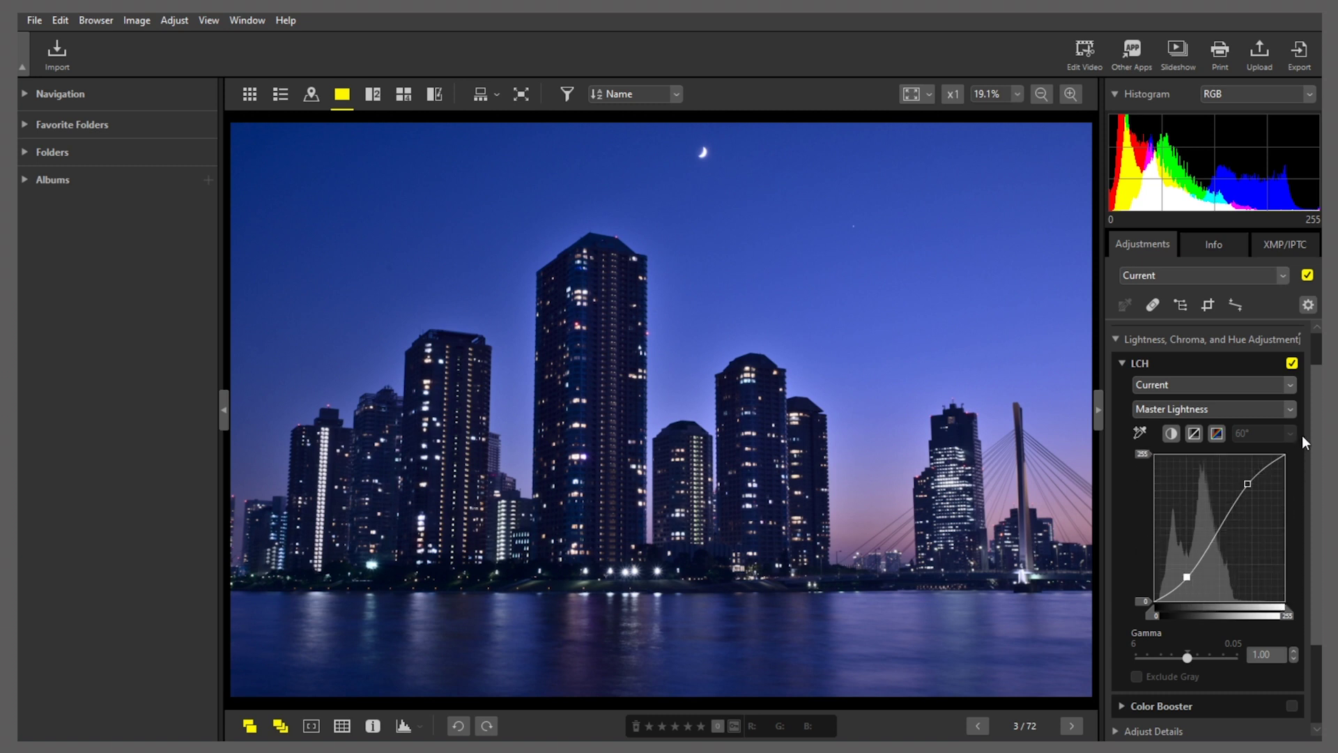
{"action": "left_click", "coordinate": [1290, 411]}
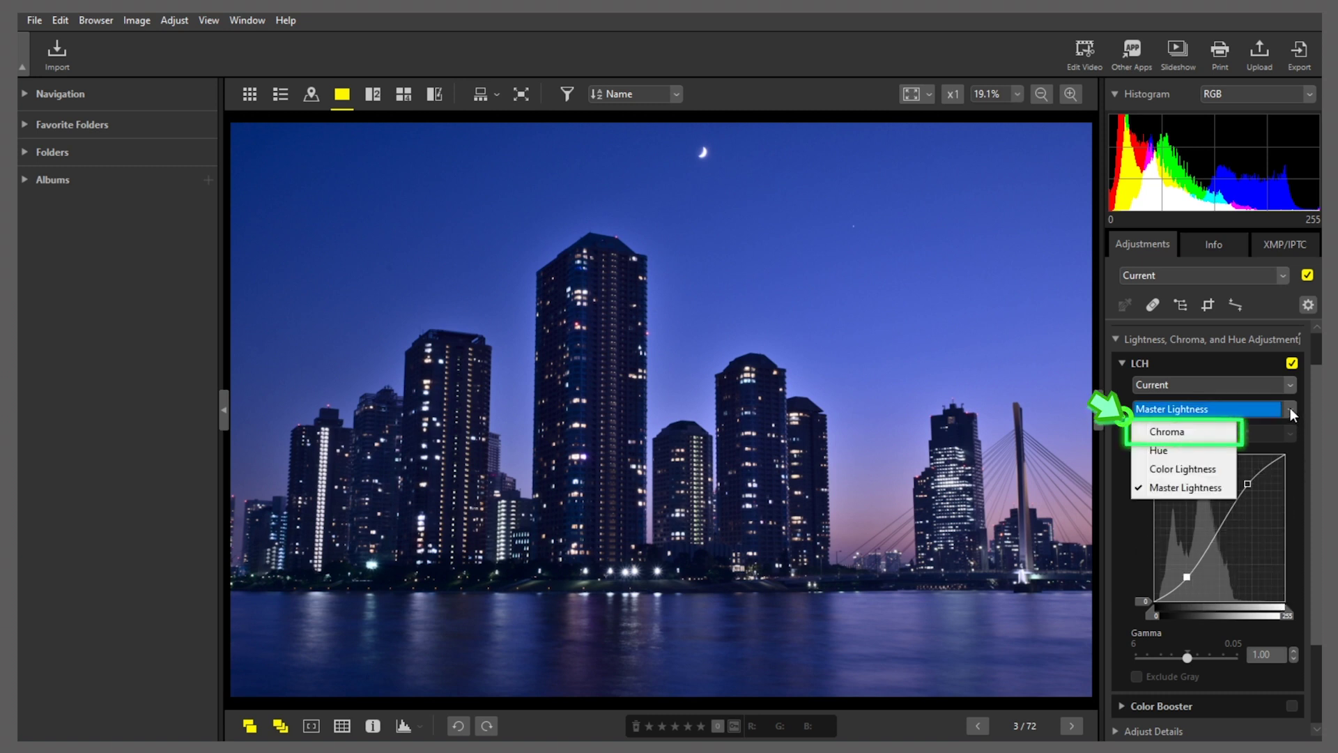
Step: On Chroma, sample the pink horizon sky, raise that point and widen Width to 0.16
{"action": "left_click", "coordinate": [1213, 431]}
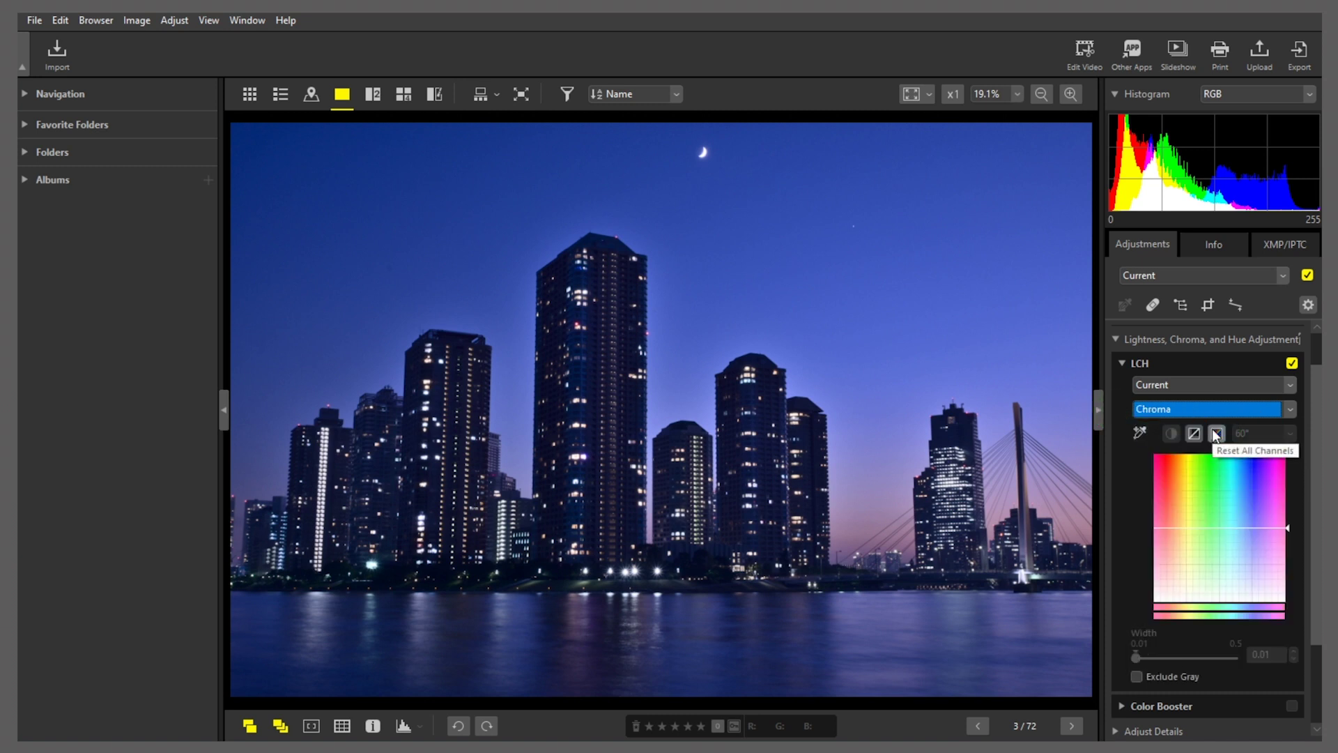
{"action": "left_click", "coordinate": [1140, 432]}
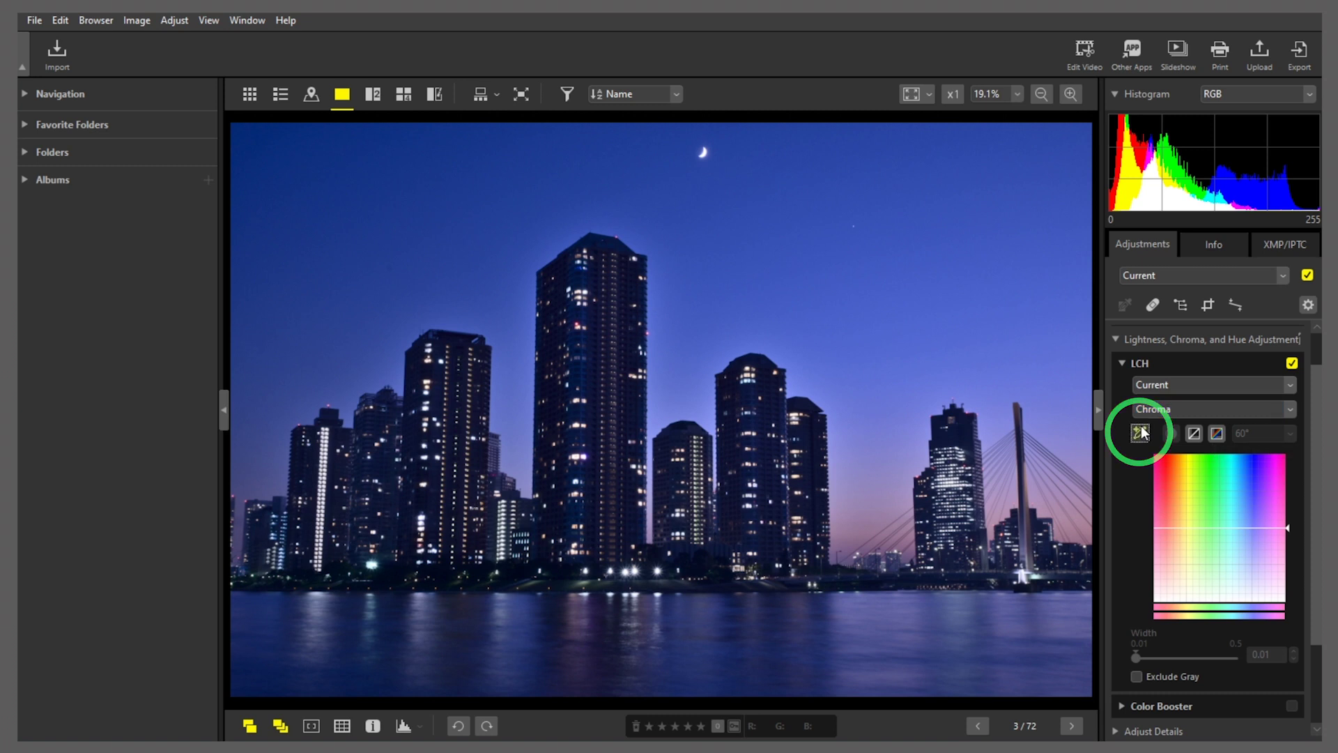
{"action": "left_click", "coordinate": [856, 540]}
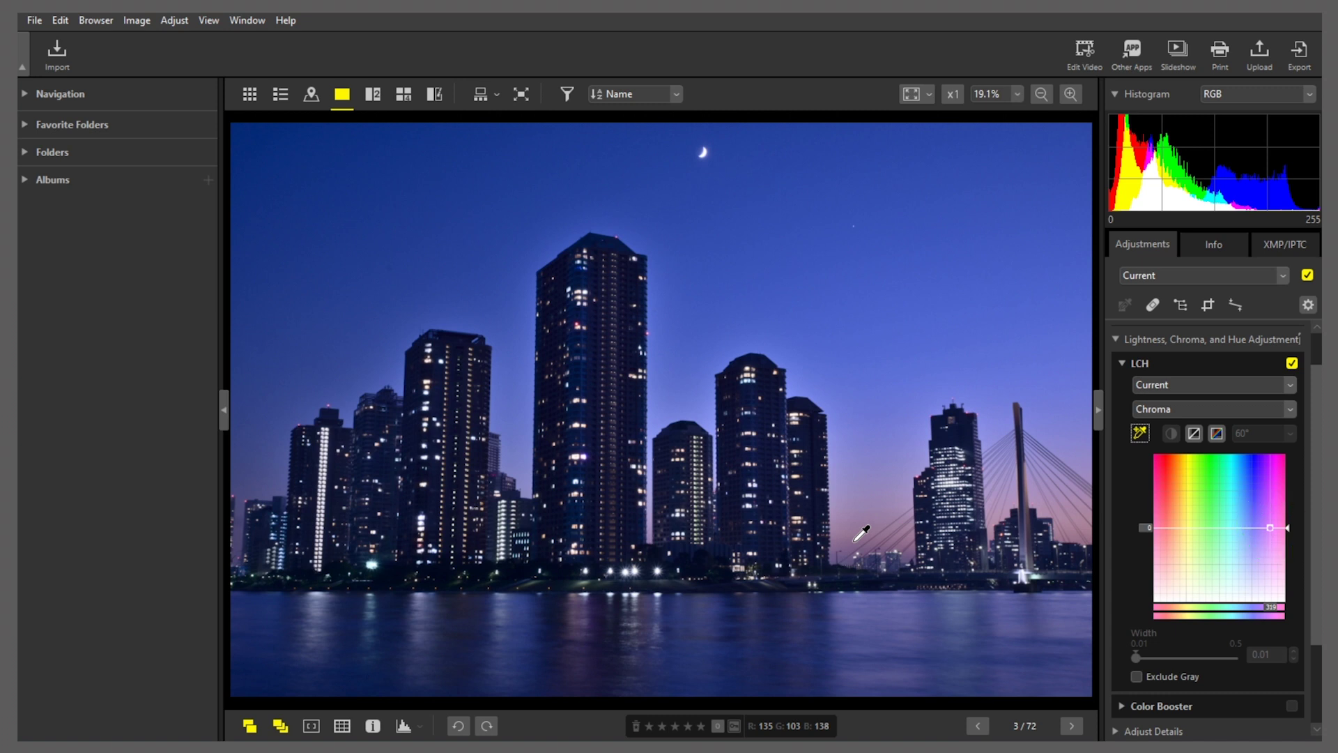
{"action": "left_click", "coordinate": [1270, 529]}
{"action": "left_click_drag", "start_coordinate": [1270, 529], "coordinate": [1271, 490]}
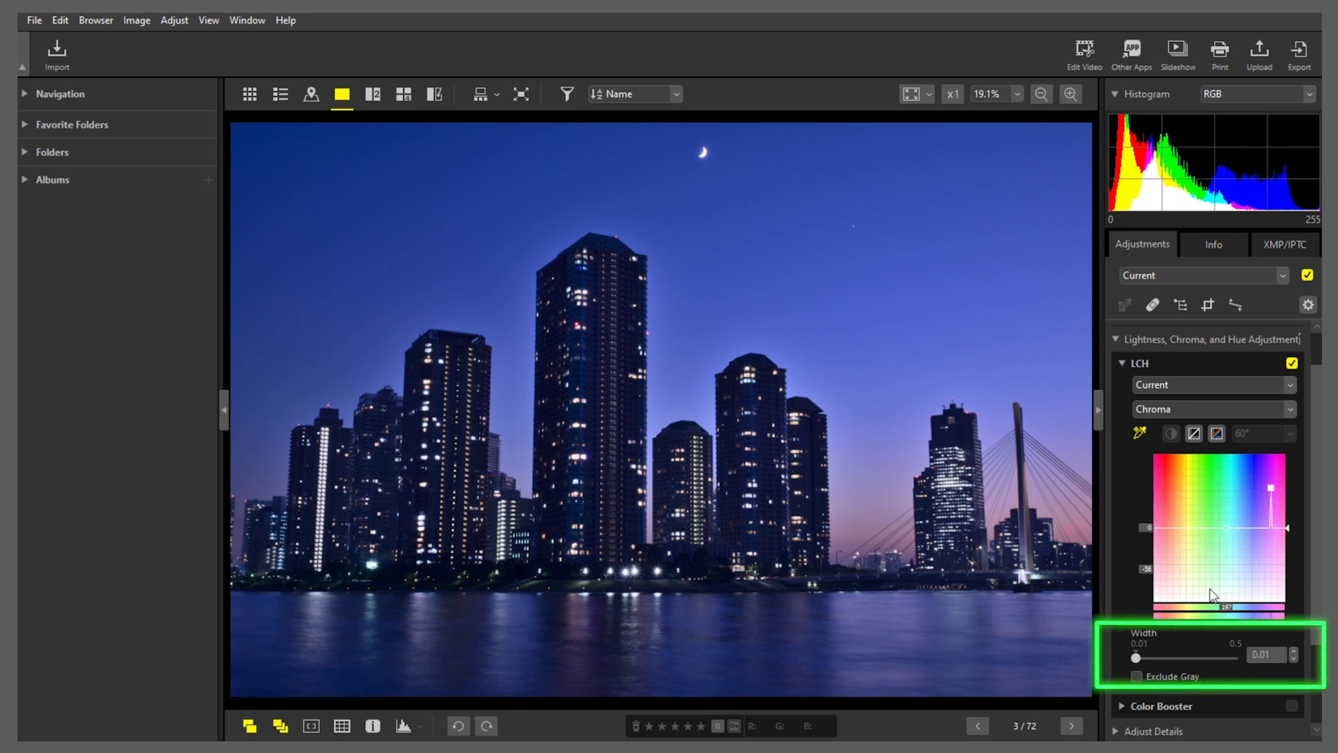
{"action": "left_click_drag", "start_coordinate": [1135, 658], "coordinate": [1167, 662]}
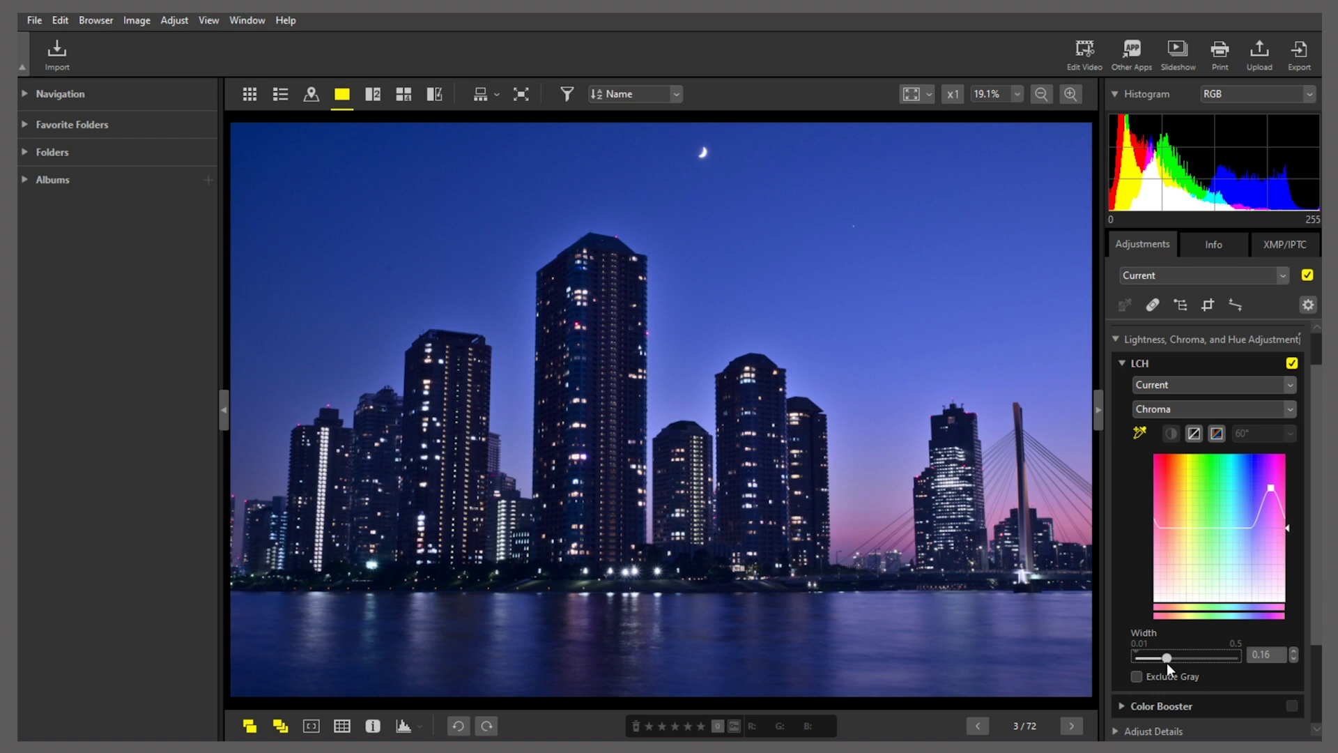
{"action": "left_click", "coordinate": [1291, 364]}
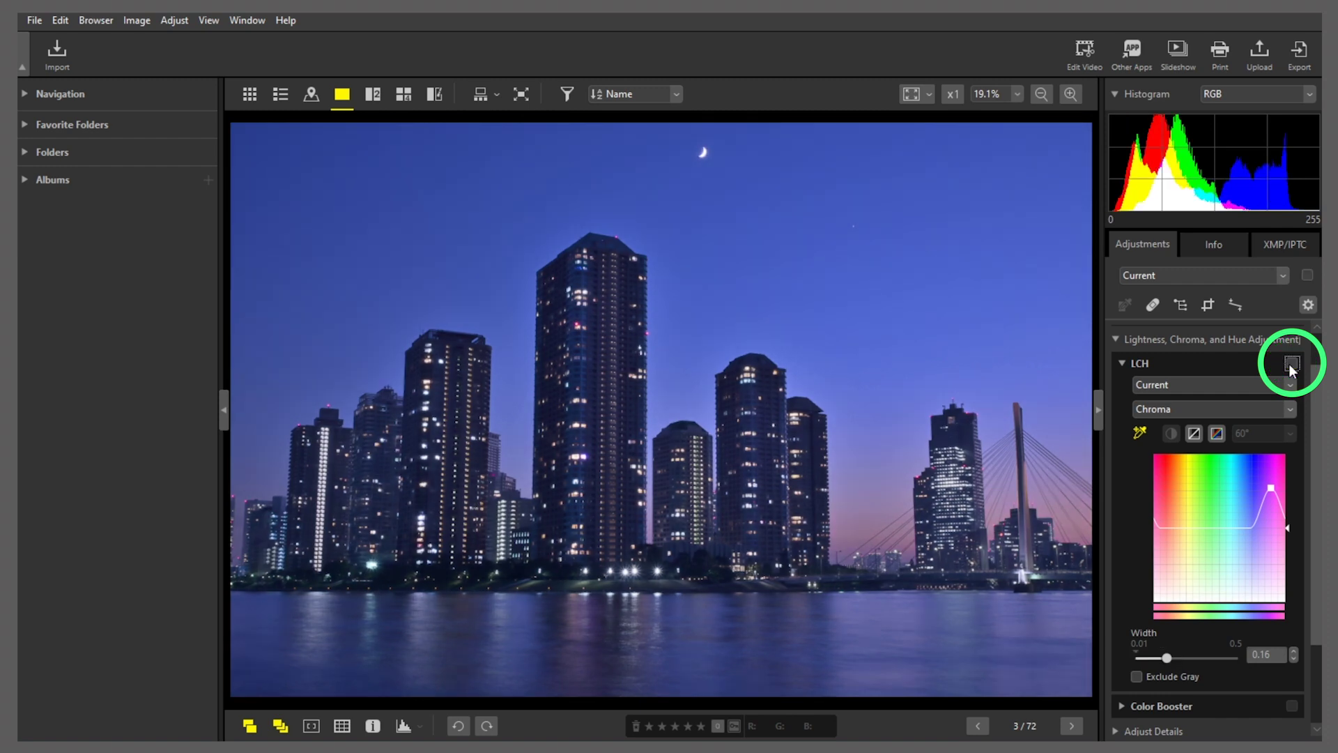
{"action": "left_click", "coordinate": [1292, 364]}
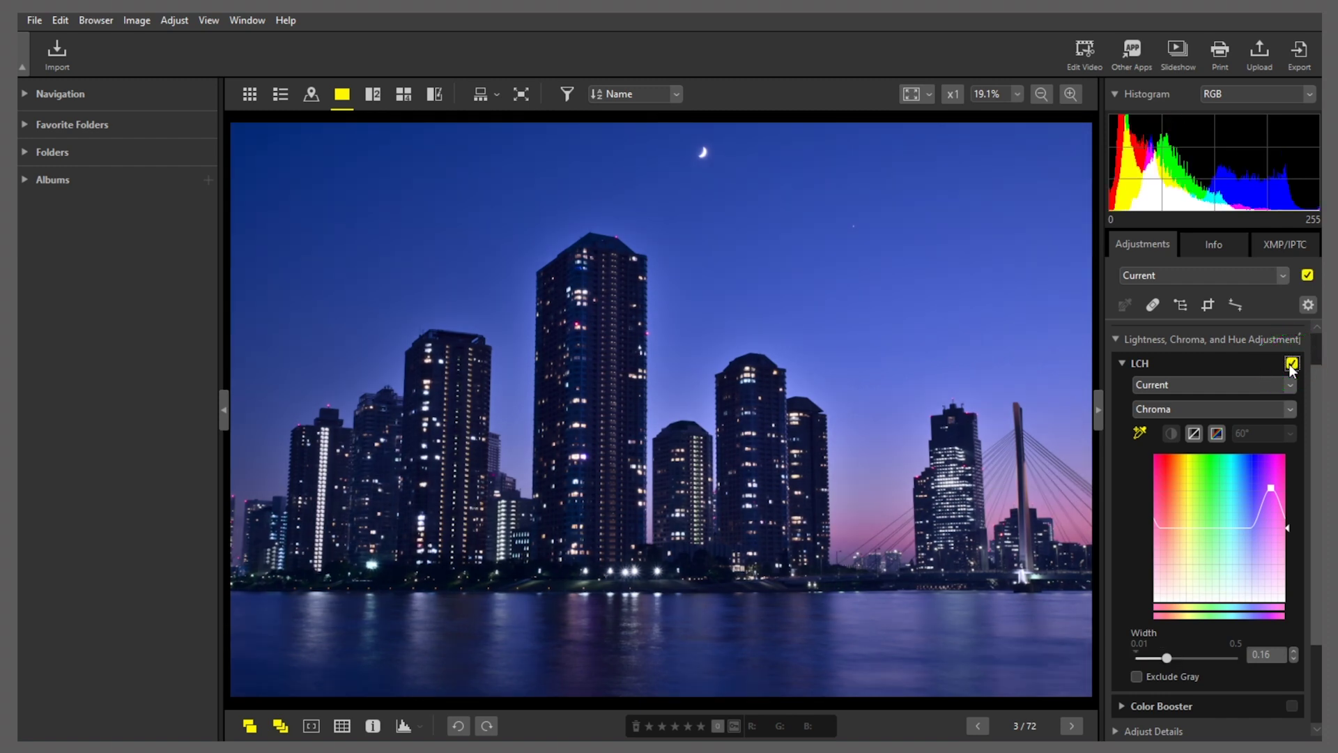